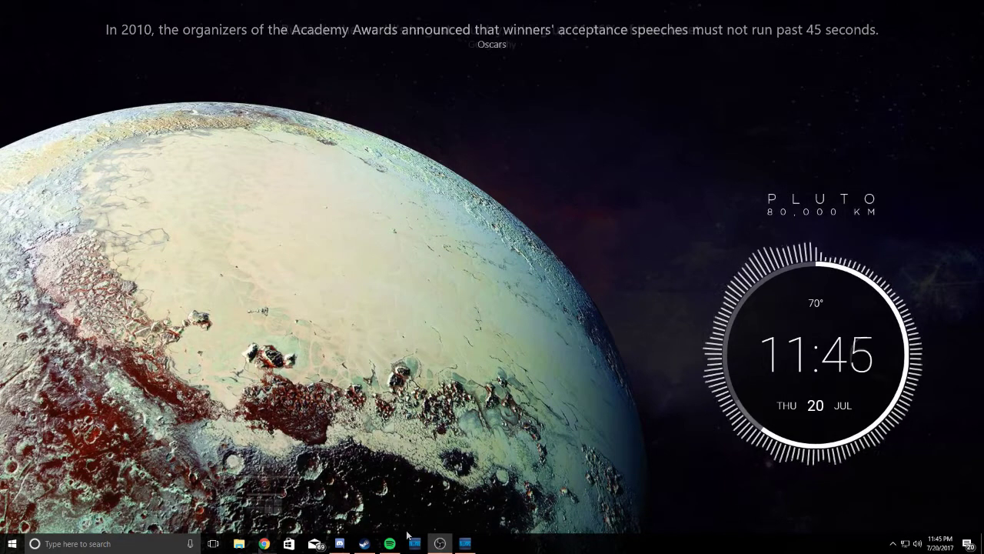
Step: Bring up Google Chrome with a new tab over the Rainmeter desktop
{"action": "mouse_move", "coordinate": [262, 545]}
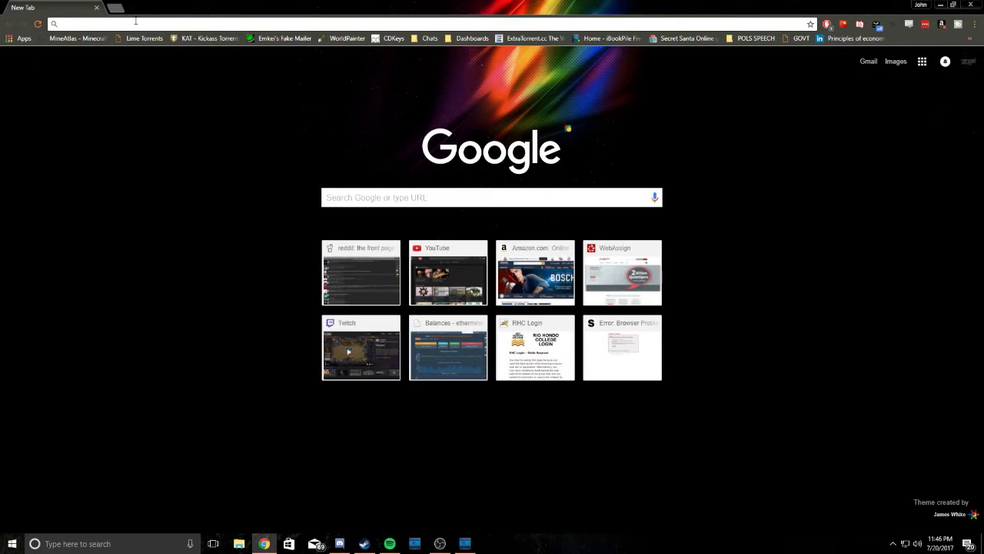
Step: Search Google for 'rainmeter' and open the official rainmeter.net home page
{"action": "type", "text": "rainmeter"}
{"action": "key", "text": "Delete"}
{"action": "key", "text": "Return"}
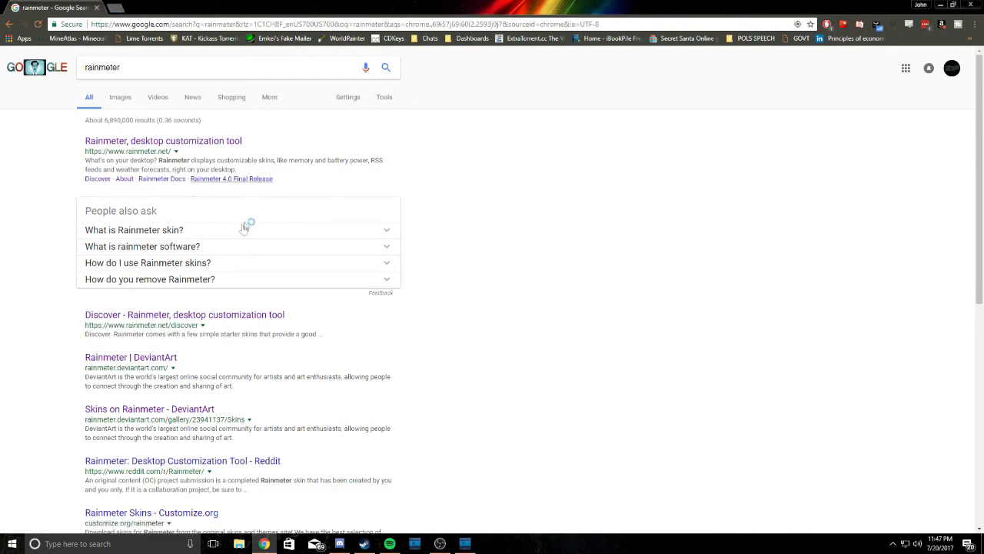
{"action": "left_click", "coordinate": [195, 141]}
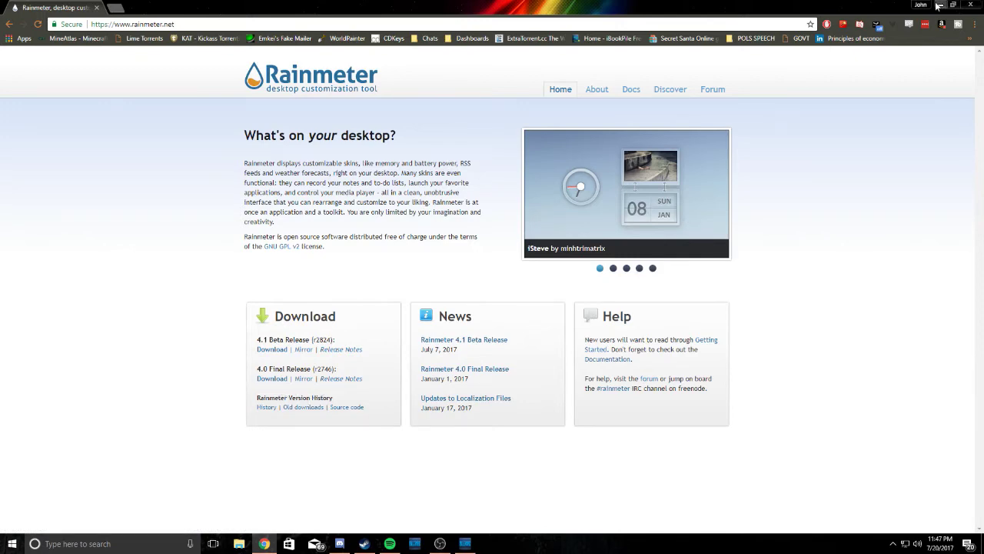
Step: Minimize Chrome and open the Manage Rainmeter window from the tray icon's menu
{"action": "left_click", "coordinate": [937, 5]}
{"action": "left_click", "coordinate": [893, 543]}
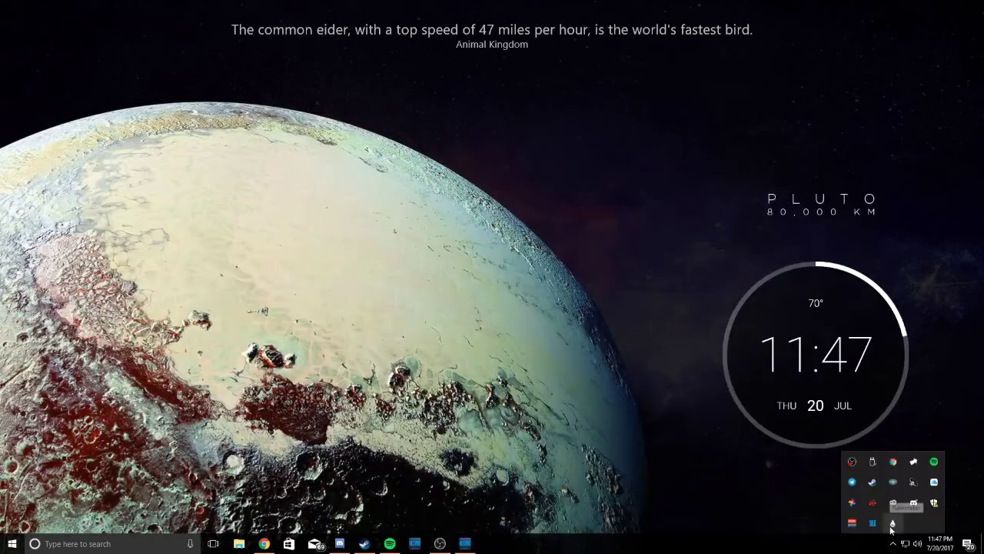
{"action": "right_click", "coordinate": [892, 525]}
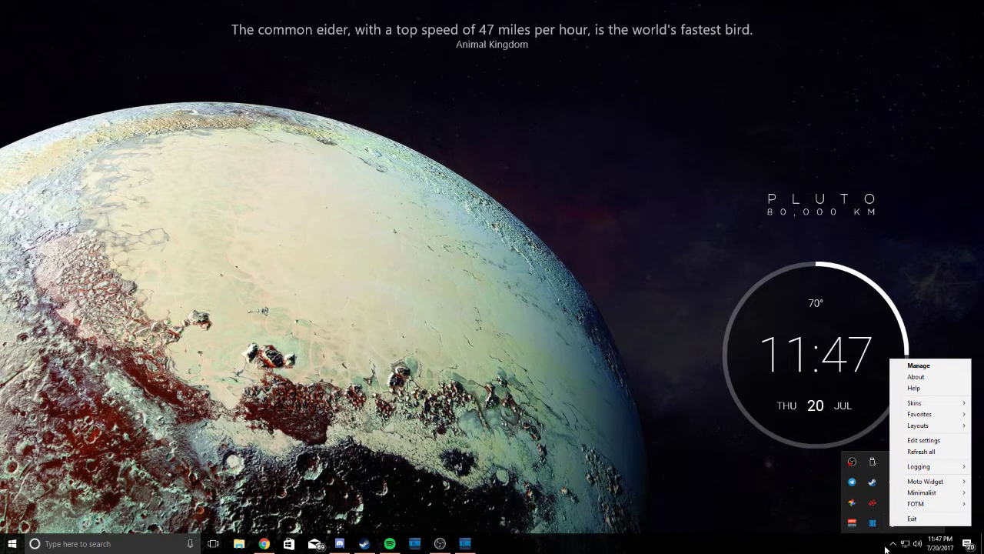
{"action": "left_click", "coordinate": [892, 544]}
{"action": "left_click", "coordinate": [892, 544]}
{"action": "right_click", "coordinate": [894, 524]}
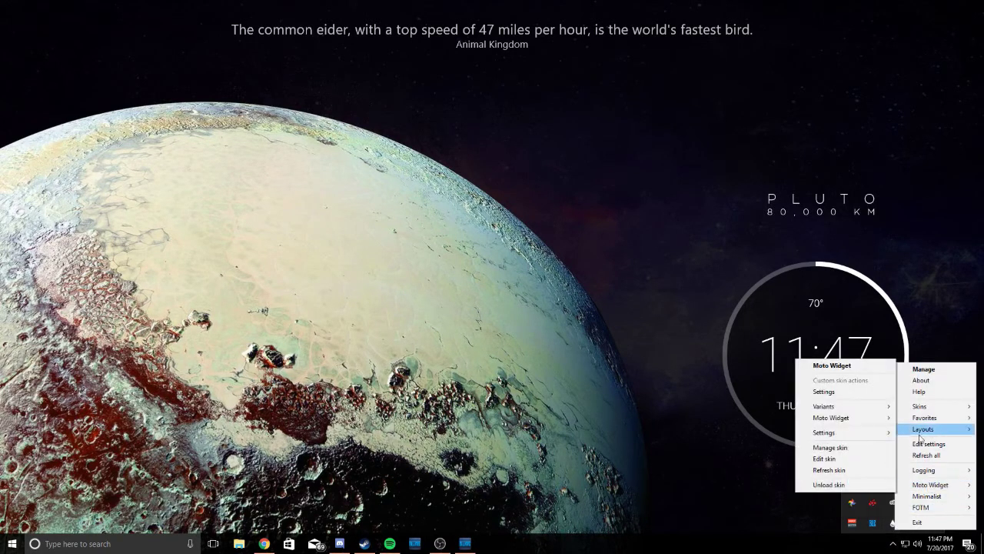
{"action": "mouse_move", "coordinate": [920, 409]}
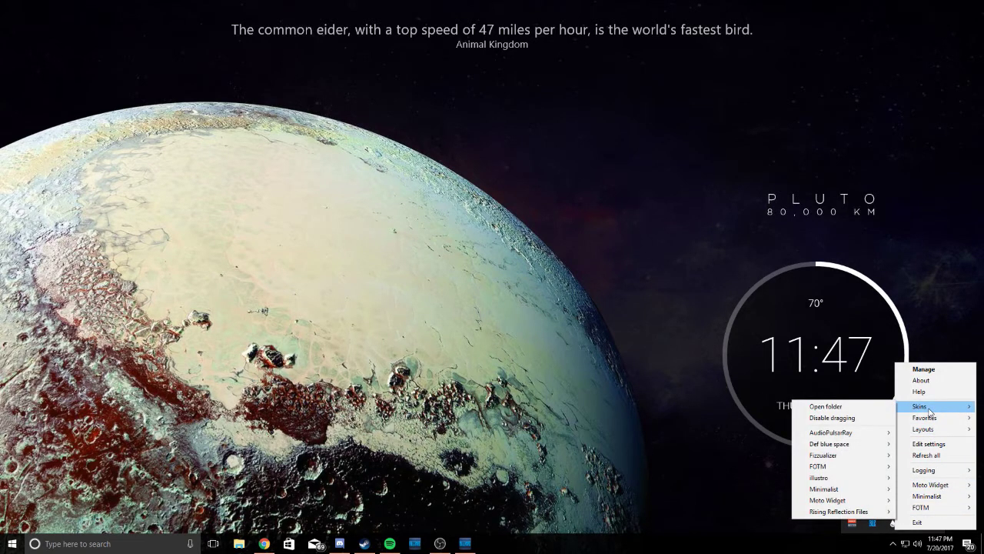
{"action": "left_click", "coordinate": [925, 369]}
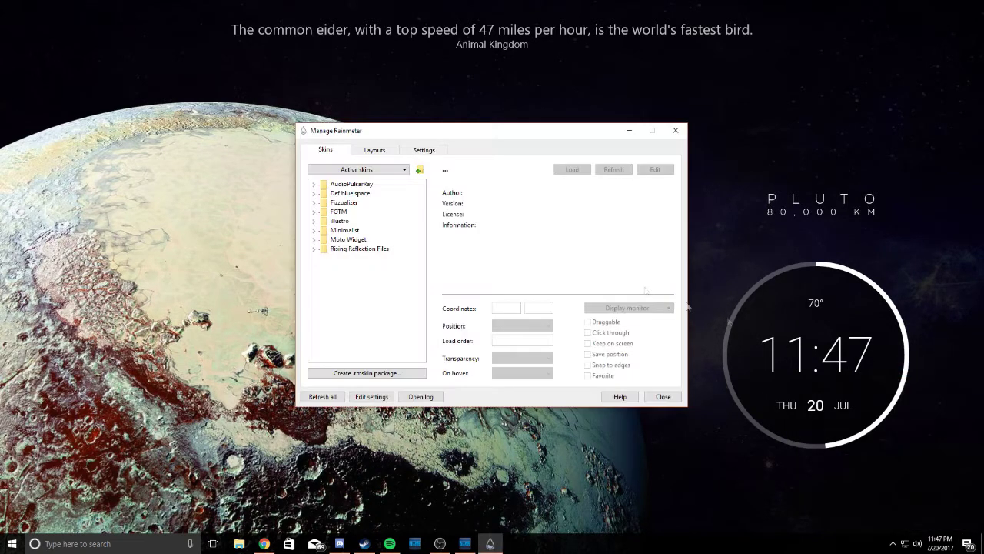
Step: Look through the Active skins dropdown list without choosing any skin
{"action": "left_click", "coordinate": [377, 175]}
{"action": "left_click", "coordinate": [378, 173]}
{"action": "left_click", "coordinate": [377, 172]}
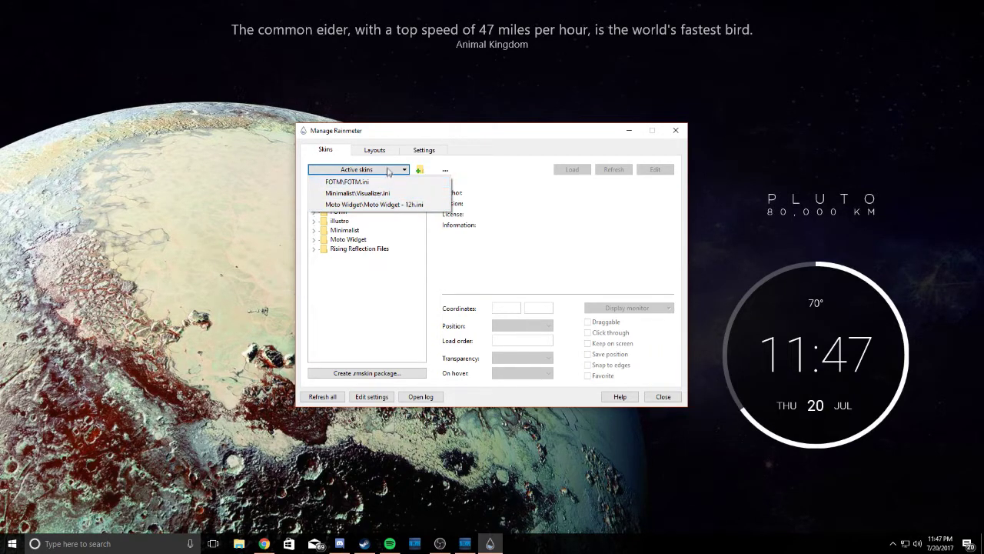
{"action": "left_click", "coordinate": [360, 265]}
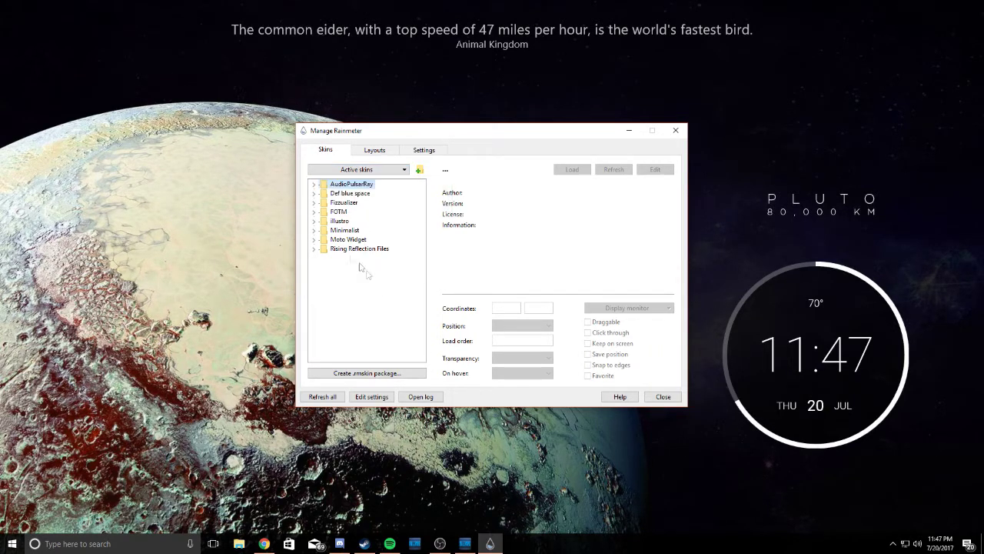
Step: Expand and collapse the illustro skin folder, then return to Chrome
{"action": "left_click", "coordinate": [314, 222]}
{"action": "left_click", "coordinate": [314, 221]}
{"action": "left_click", "coordinate": [264, 543]}
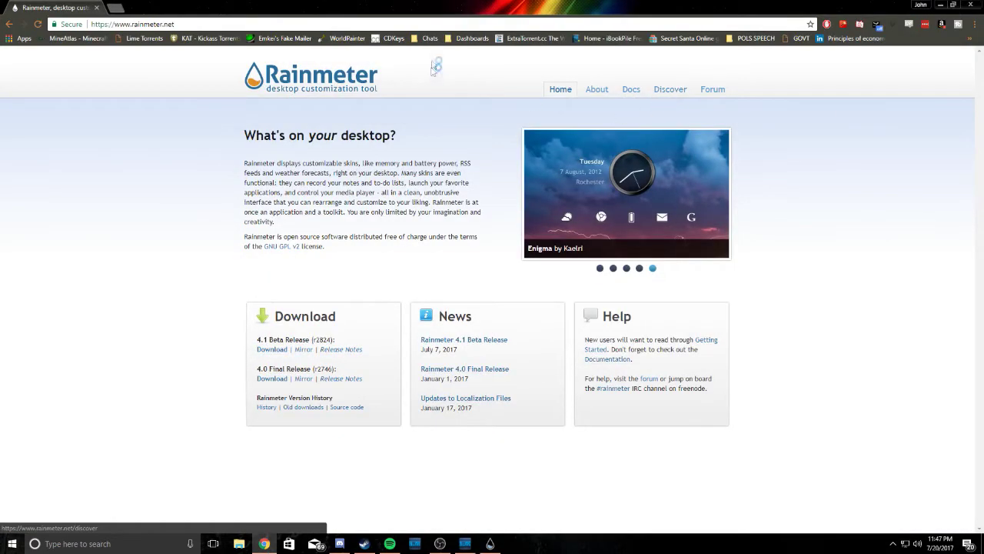
Step: Browse from Discover to the DeviantArt Skins gallery and open the Honeycomb Additional Pack 1.4 page
{"action": "left_click", "coordinate": [652, 97]}
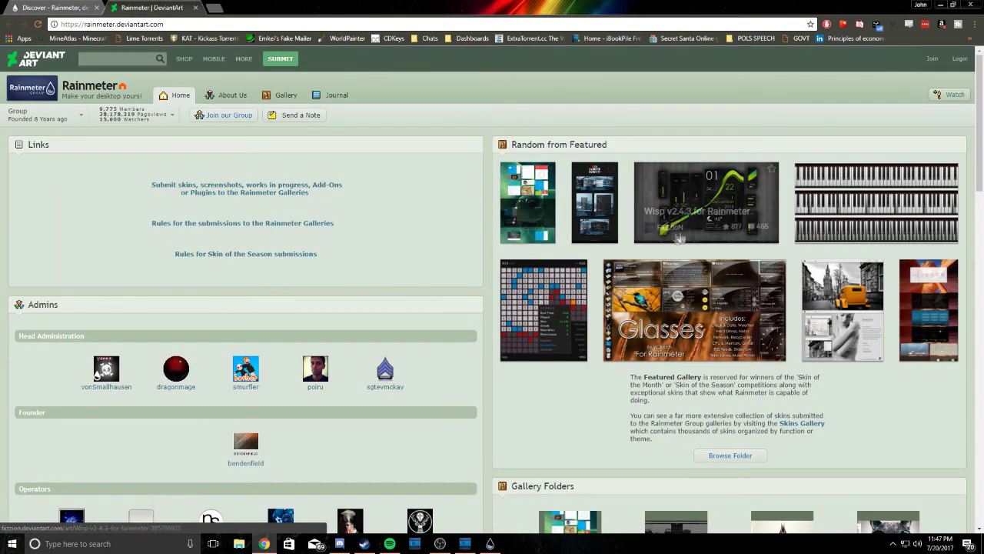
{"action": "scroll", "coordinate": [740, 303], "scroll_direction": "down", "scroll_amount": 3}
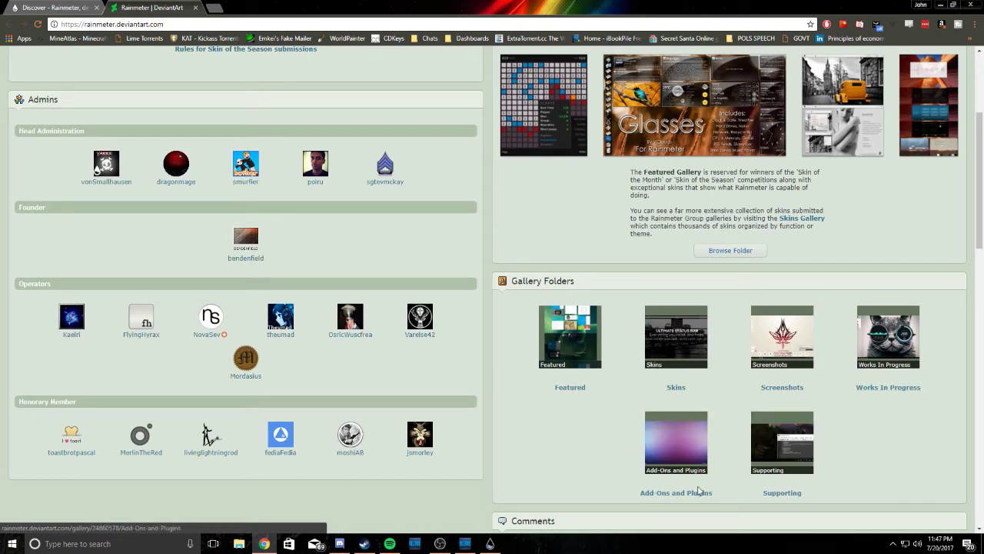
{"action": "left_click", "coordinate": [676, 388]}
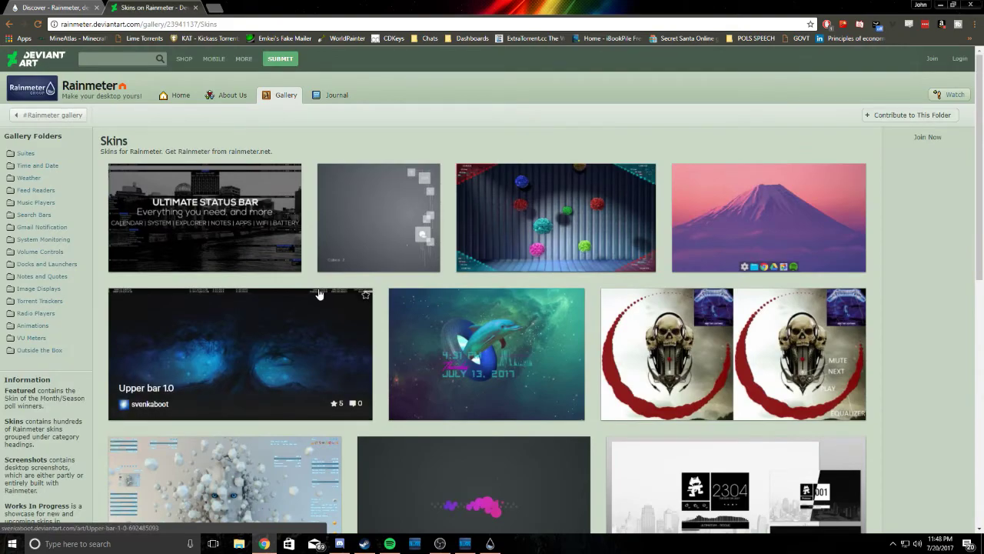
{"action": "scroll", "coordinate": [560, 288], "scroll_direction": "down", "scroll_amount": 4}
{"action": "scroll", "coordinate": [560, 289], "scroll_direction": "down", "scroll_amount": 2}
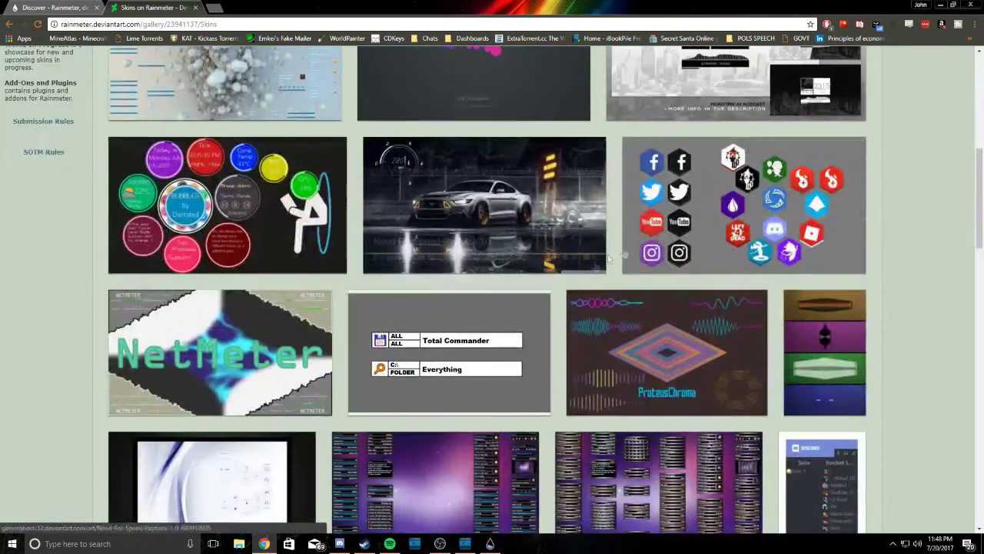
{"action": "left_click", "coordinate": [768, 198]}
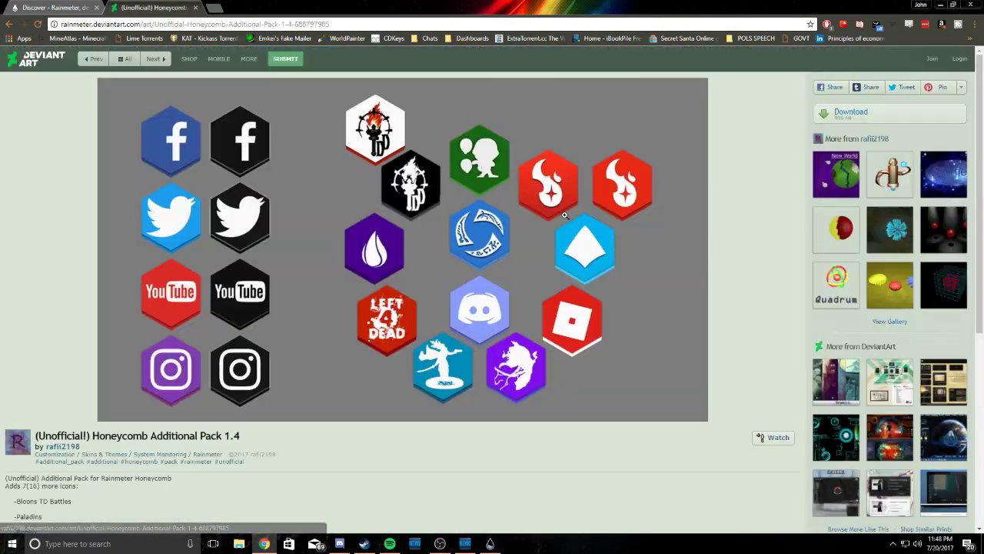
Step: Download and install the Honeycomb Additional Pack .rmskin, then minimize Chrome
{"action": "left_click", "coordinate": [849, 117]}
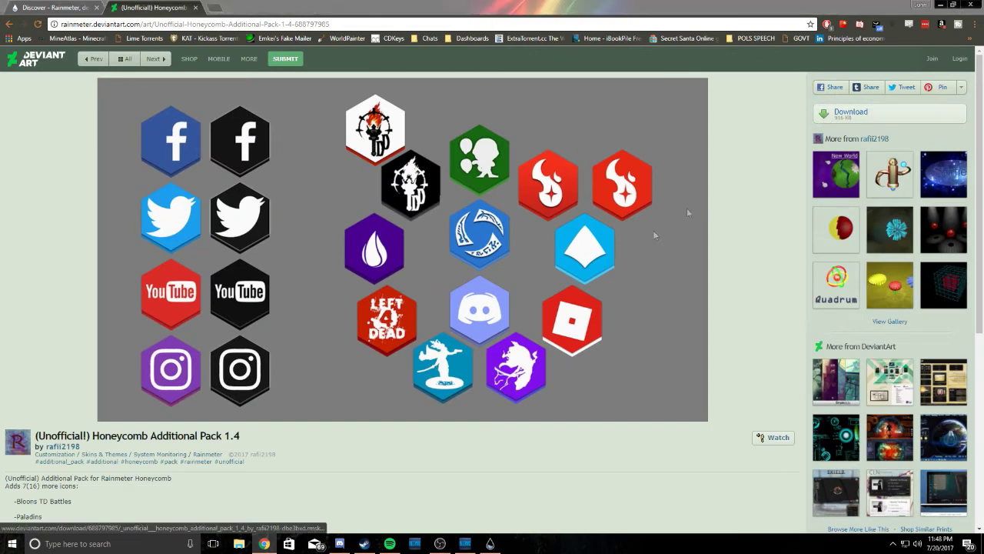
{"action": "left_click", "coordinate": [396, 260]}
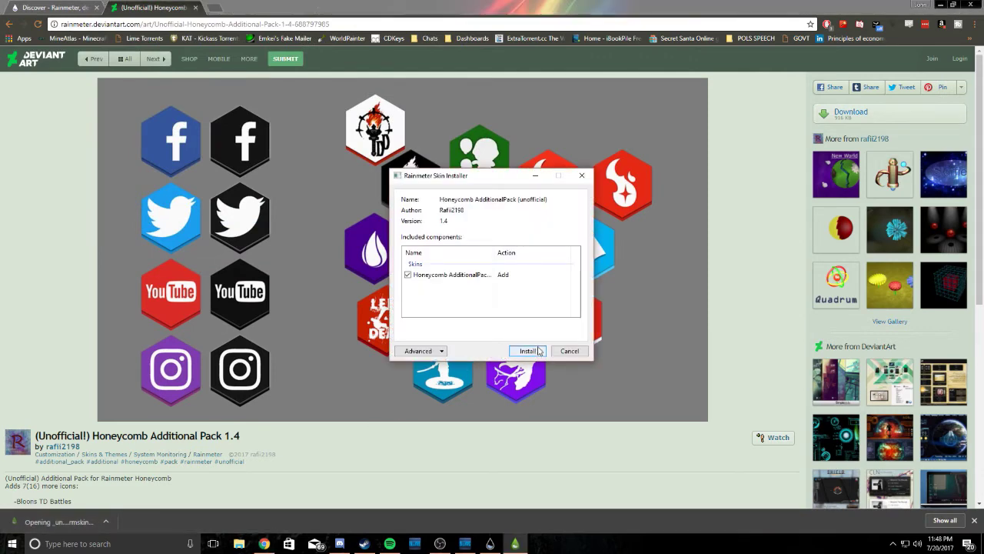
{"action": "left_click", "coordinate": [529, 351]}
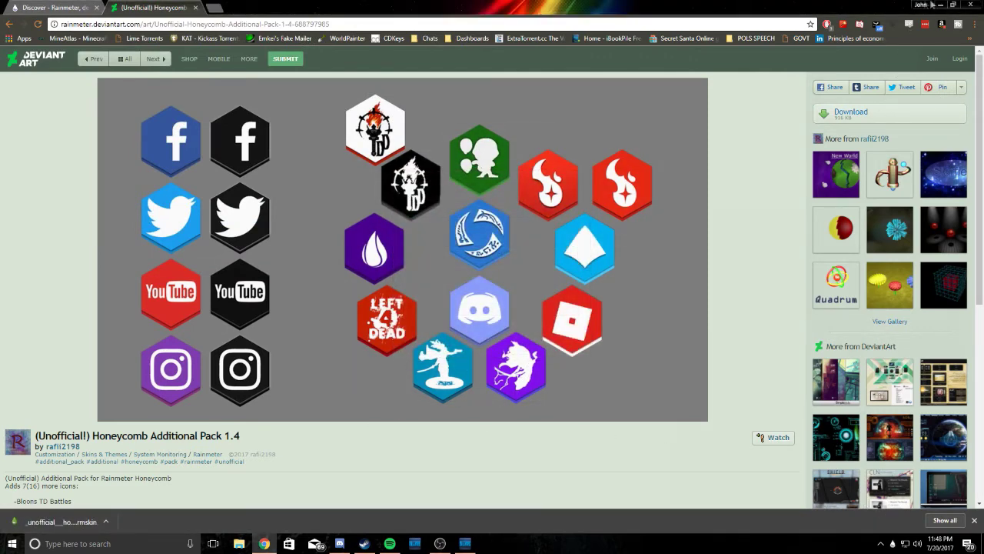
{"action": "left_click", "coordinate": [941, 5]}
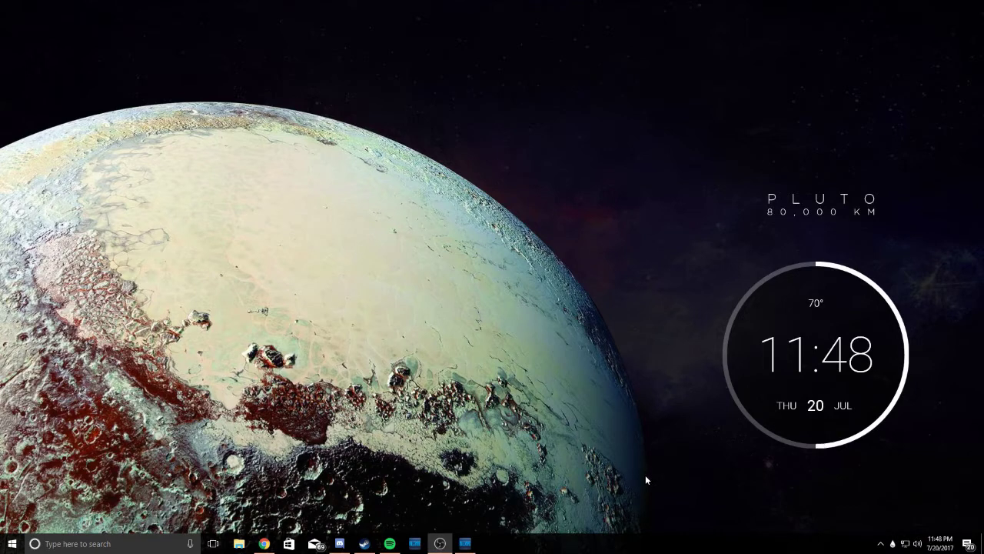
Step: Choose Manage from the Rainmeter tray menu to see the new Honeycomb AdditionalPack folder
{"action": "right_click", "coordinate": [893, 544]}
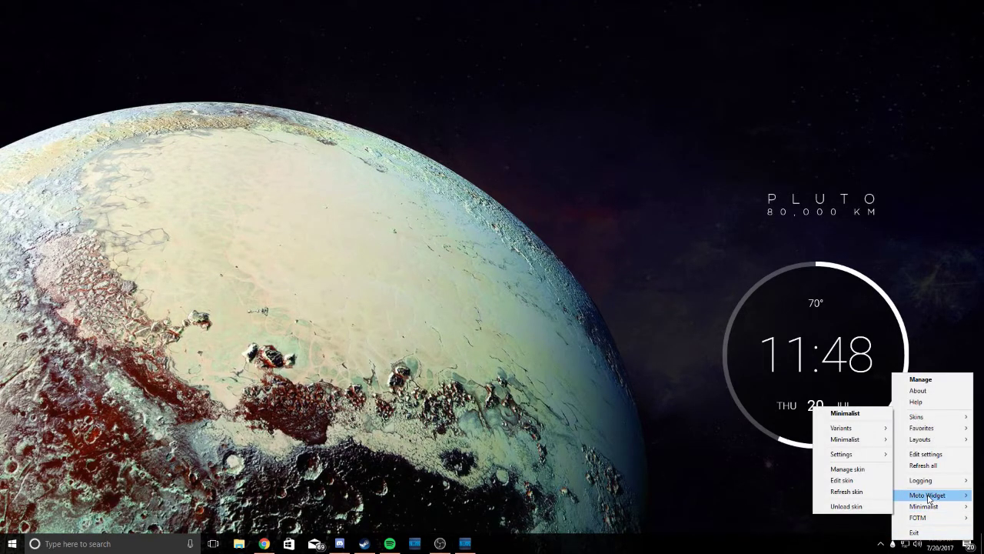
{"action": "left_click", "coordinate": [920, 379]}
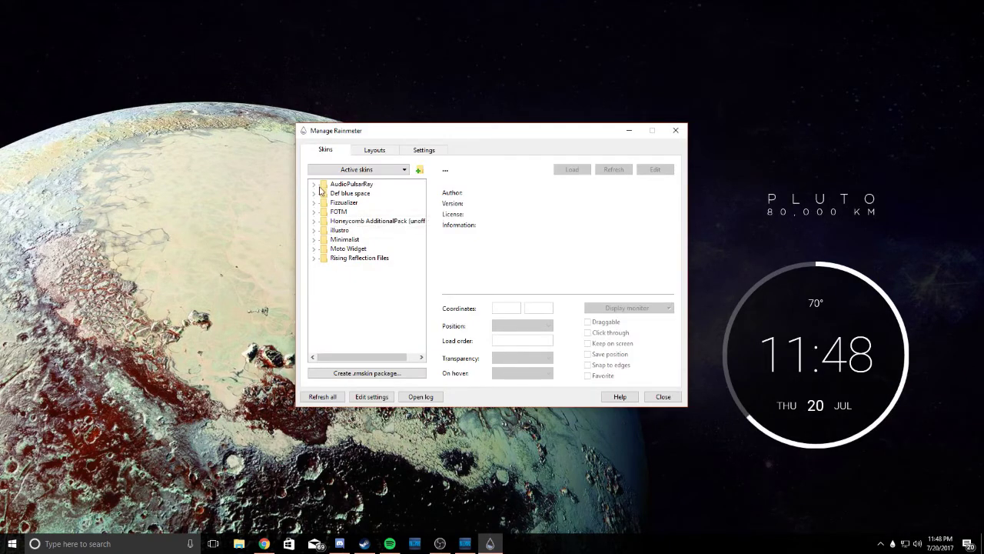
Step: Load Honeycomb AdditionalPack's discord.ini and drag its icon above the PLUTO text
{"action": "left_click", "coordinate": [321, 219]}
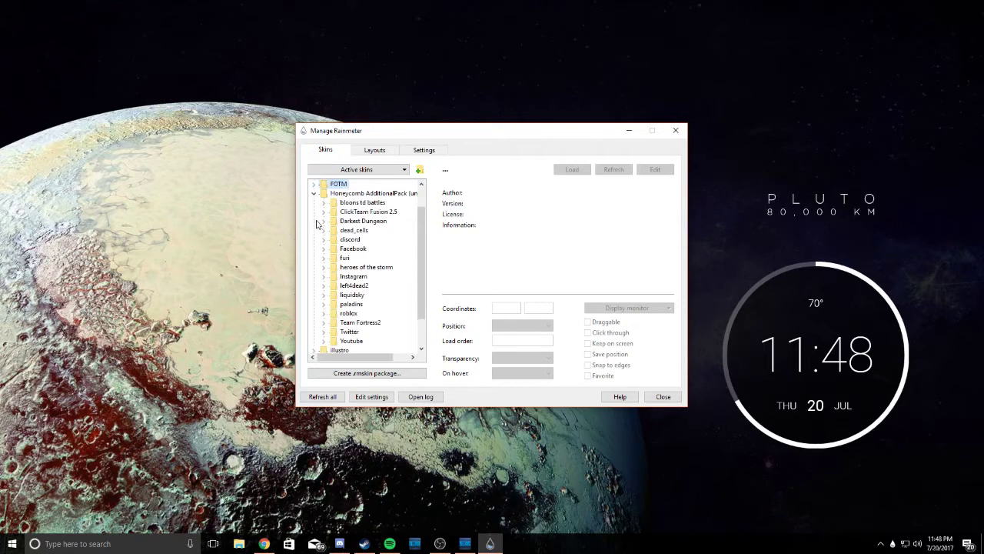
{"action": "left_click", "coordinate": [324, 240]}
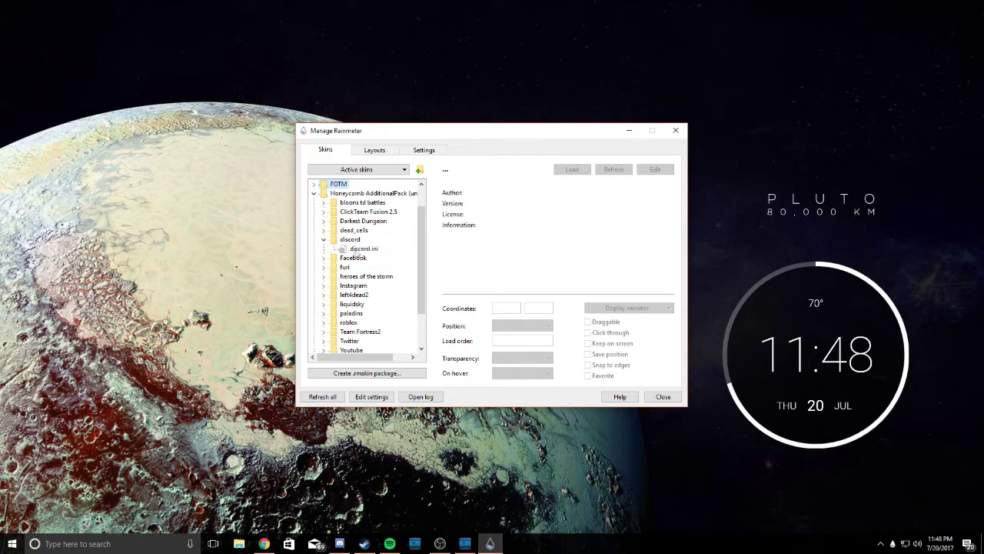
{"action": "double_click", "coordinate": [355, 249]}
{"action": "left_click_drag", "start_coordinate": [27, 25], "coordinate": [779, 159]}
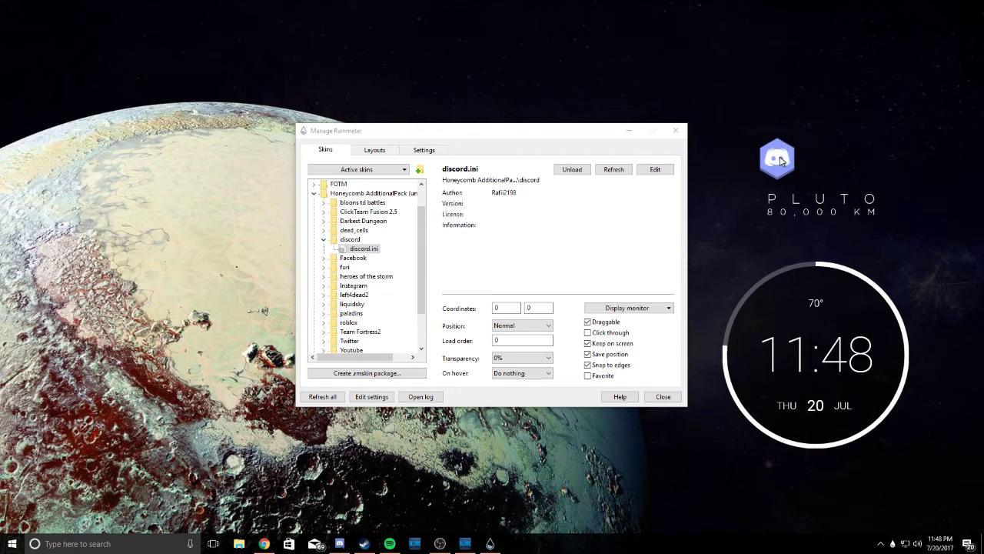
Step: Expand the Facebook folder and toggle the Discord icon skin off and back on
{"action": "left_click", "coordinate": [323, 257]}
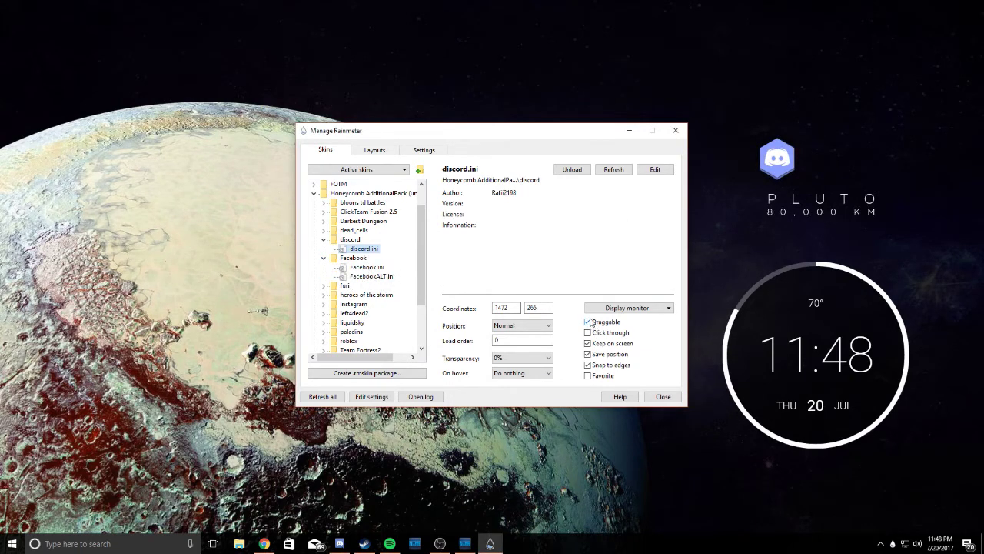
{"action": "double_click", "coordinate": [364, 250]}
{"action": "double_click", "coordinate": [364, 249]}
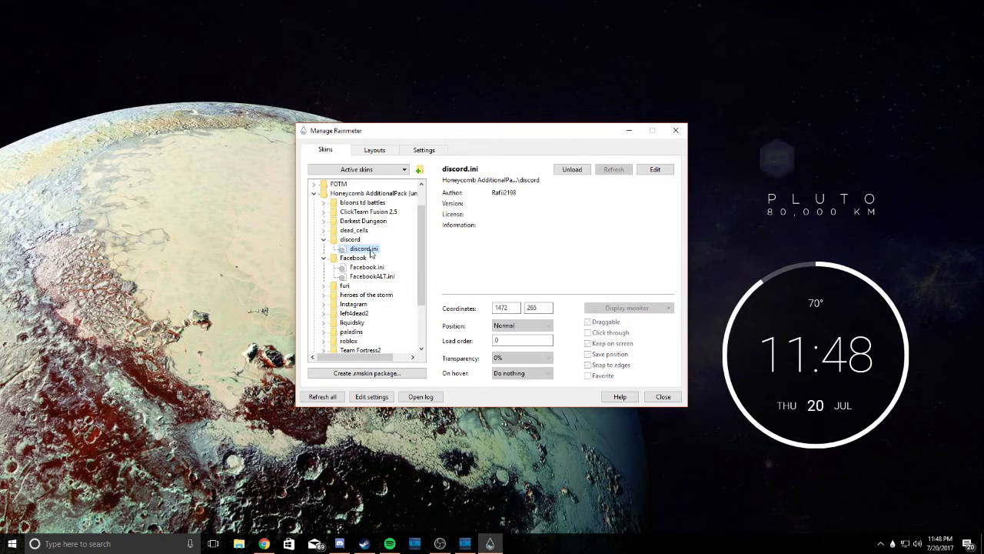
{"action": "double_click", "coordinate": [364, 249]}
{"action": "double_click", "coordinate": [366, 249]}
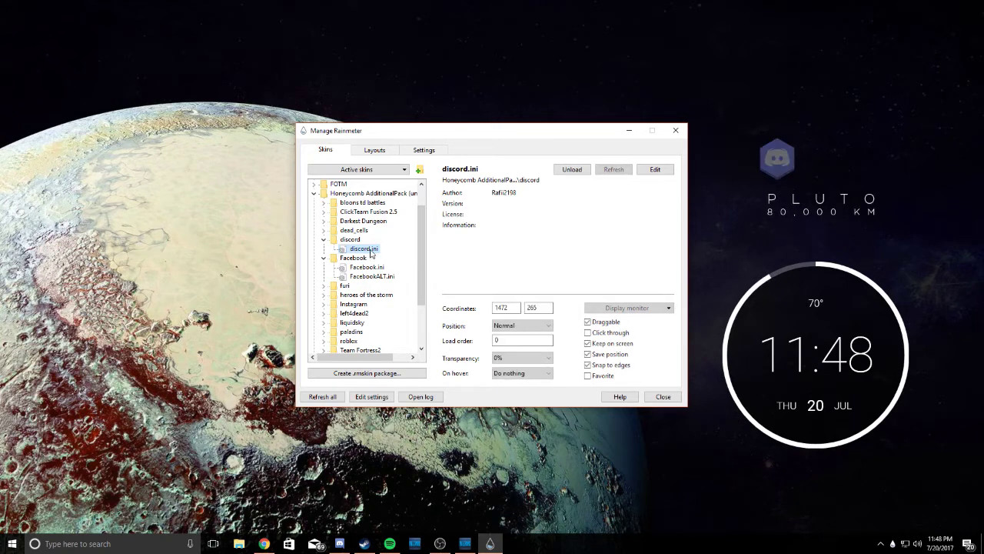
{"action": "right_click", "coordinate": [777, 162]}
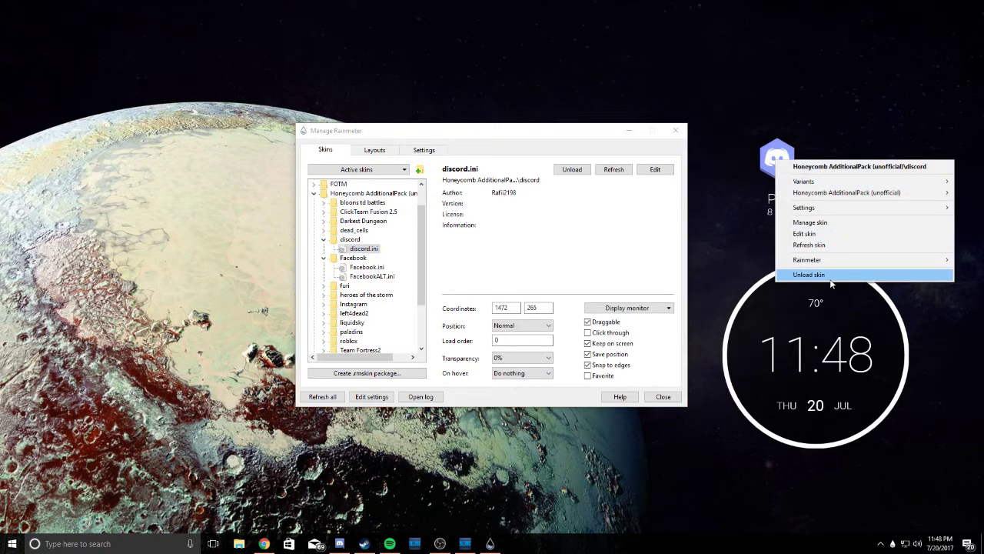
{"action": "right_click", "coordinate": [826, 327]}
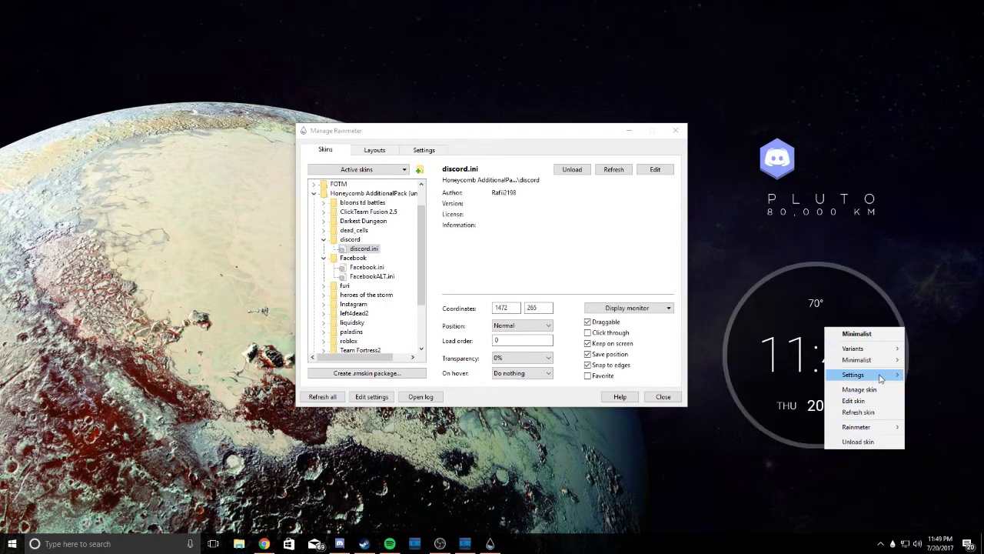
{"action": "right_click", "coordinate": [785, 162]}
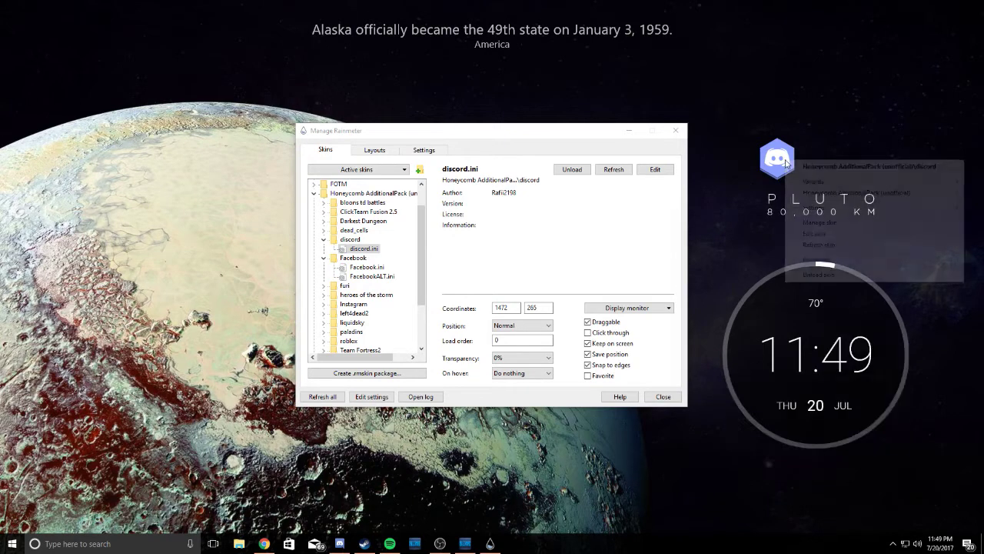
{"action": "mouse_move", "coordinate": [837, 212]}
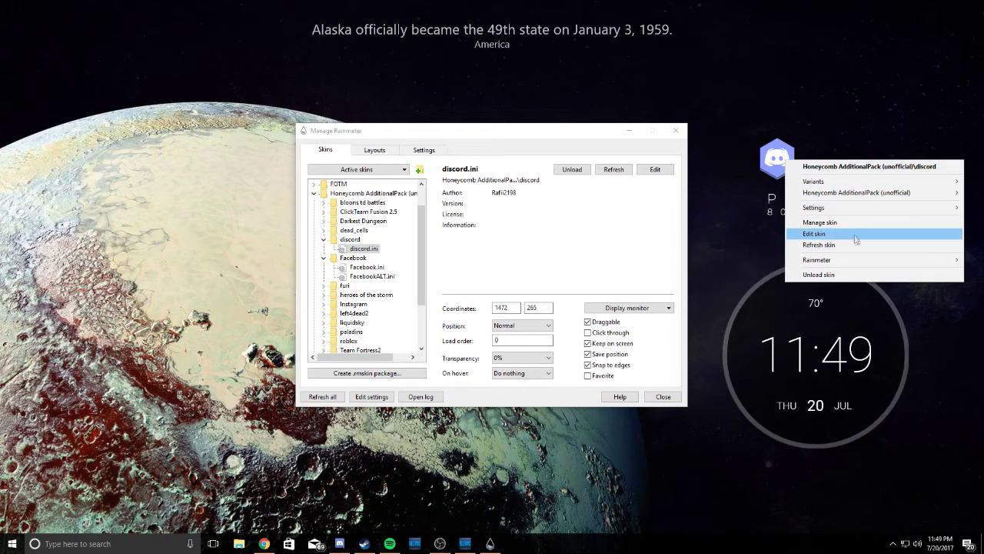
Step: Open discord.ini in Notepad from the skin manager, review it, and close it
{"action": "left_click", "coordinate": [618, 245]}
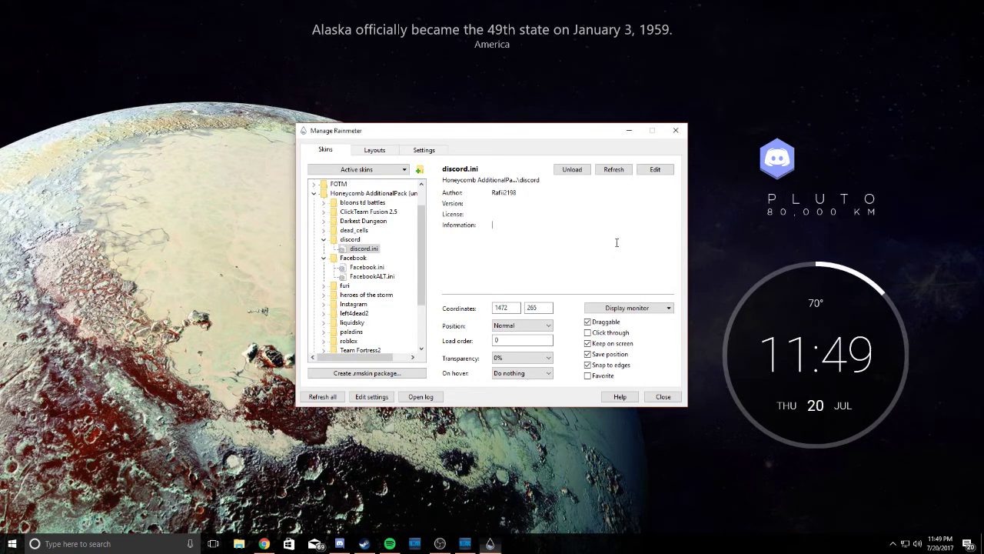
{"action": "left_click", "coordinate": [647, 170]}
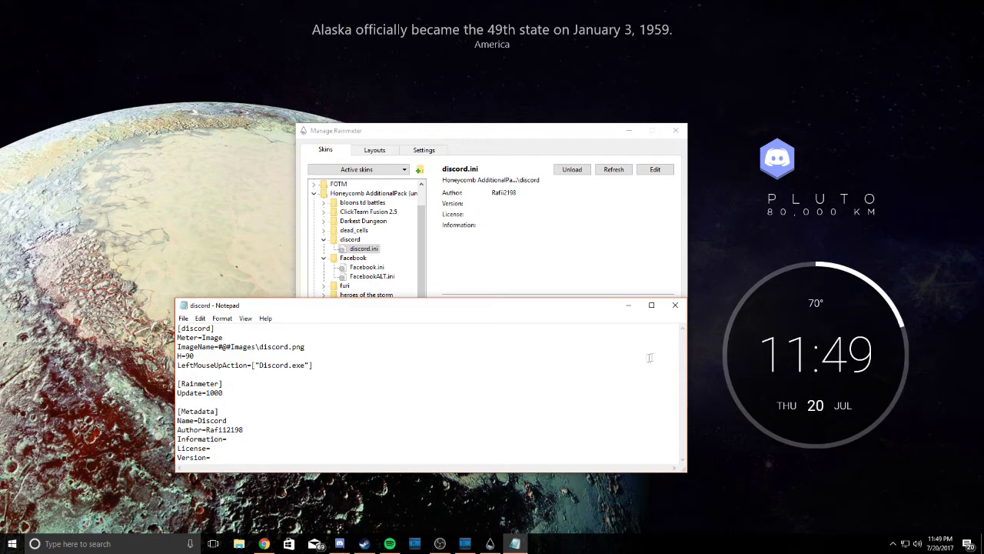
{"action": "left_click", "coordinate": [676, 305]}
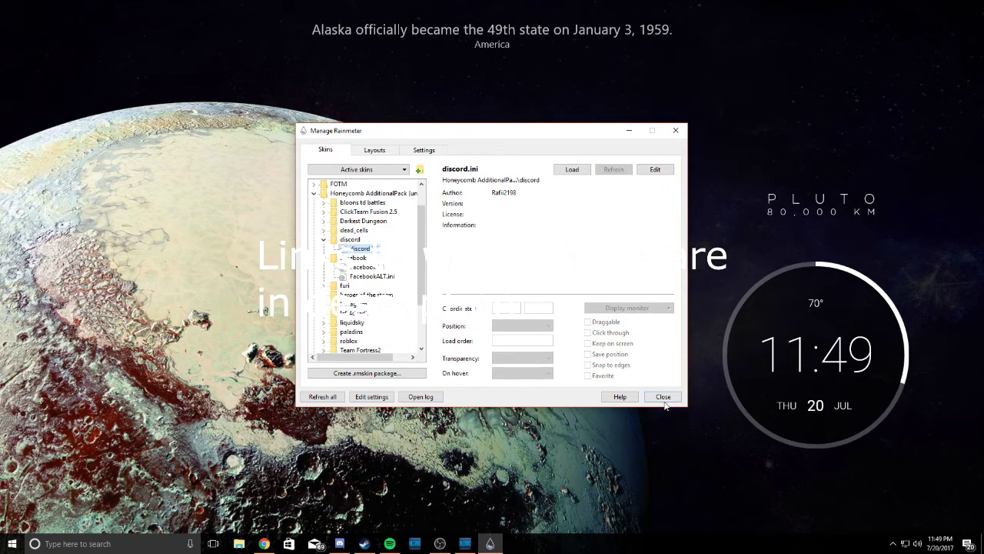
Step: Close the Manage Rainmeter window, leaving the Pluto clock and trivia skins
{"action": "left_click", "coordinate": [663, 396]}
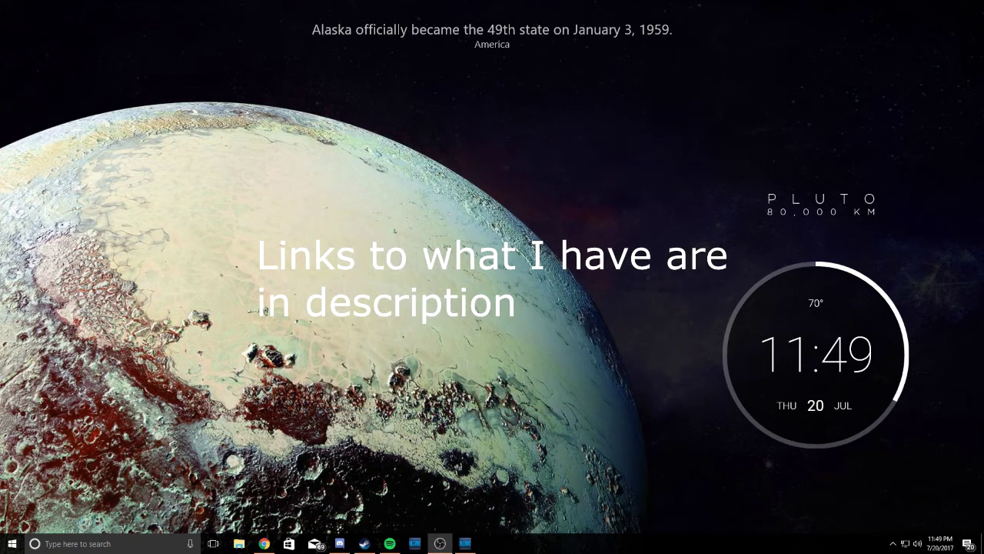